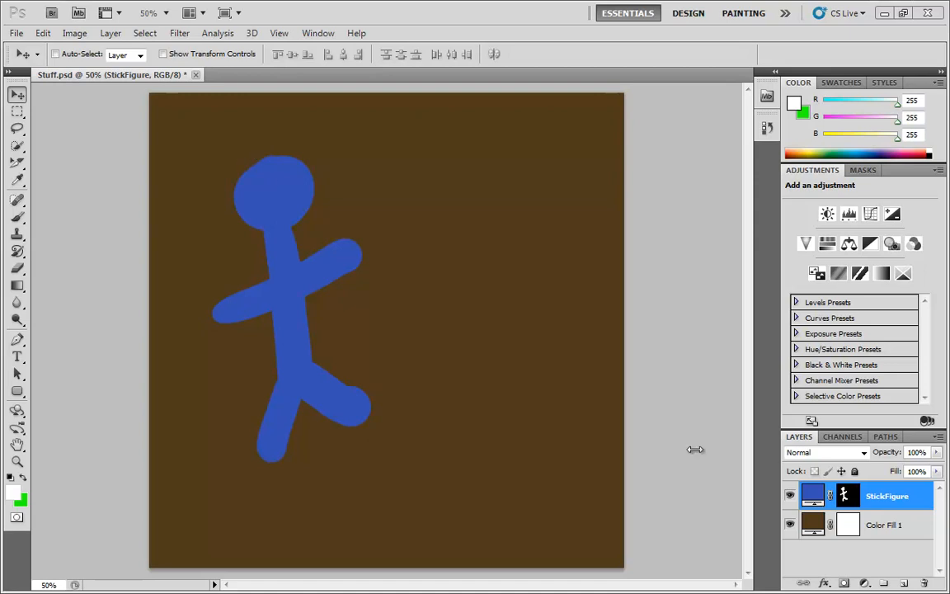
Add a Bevel and Emboss effect to the StickFigure layer and set the bevel size to 27 px
{"action": "double_click", "coordinate": [923, 500]}
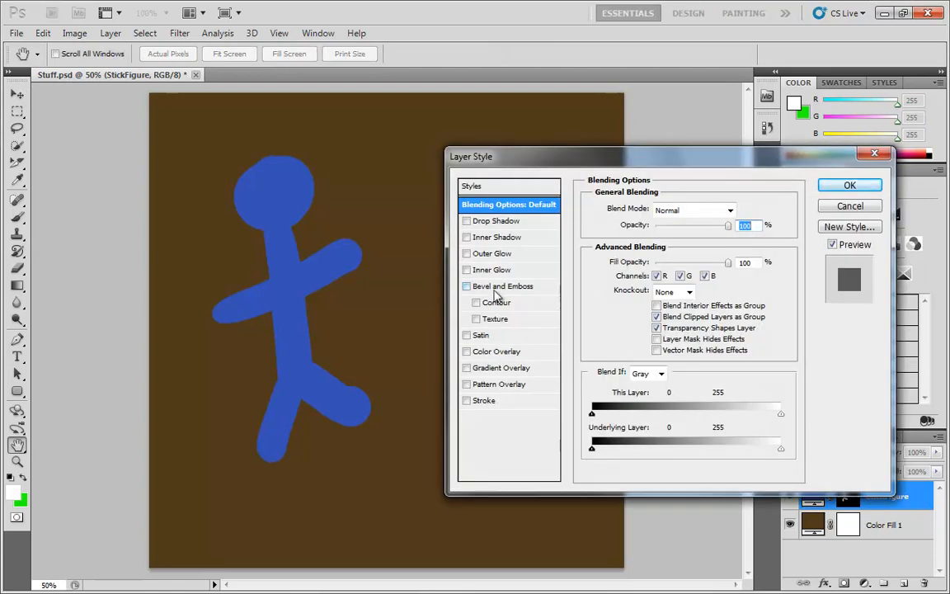
{"action": "left_click", "coordinate": [500, 286]}
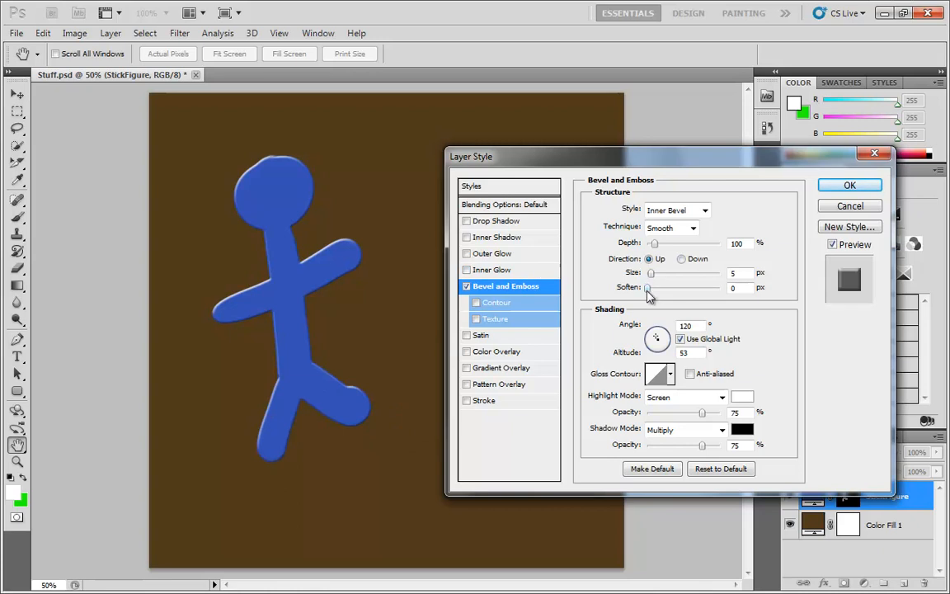
{"action": "left_click_drag", "start_coordinate": [652, 279], "coordinate": [662, 280]}
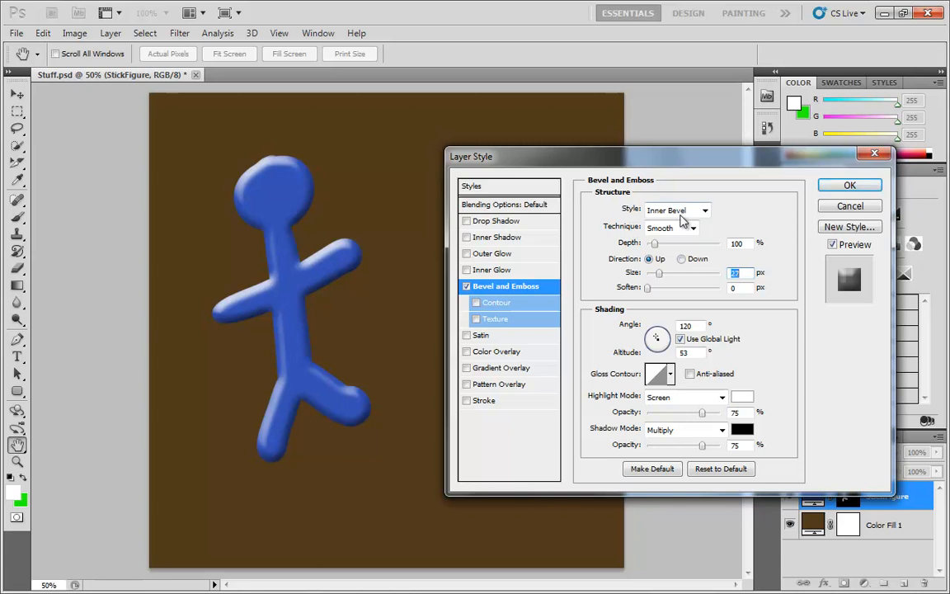
Try the Outer Bevel and Emboss styles on the stick figure, and set the style back to Inner Bevel
{"action": "left_click", "coordinate": [705, 212]}
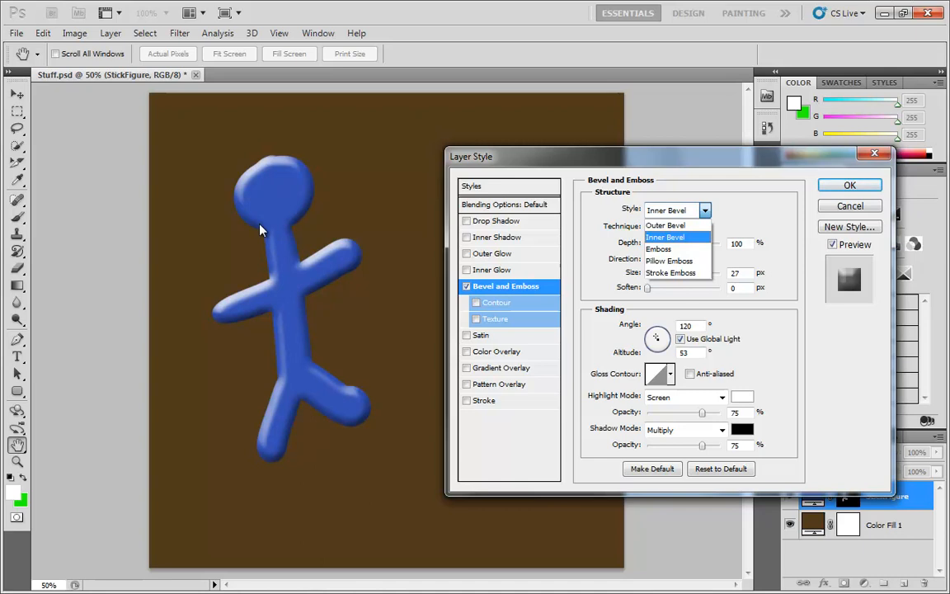
{"action": "left_click", "coordinate": [670, 227]}
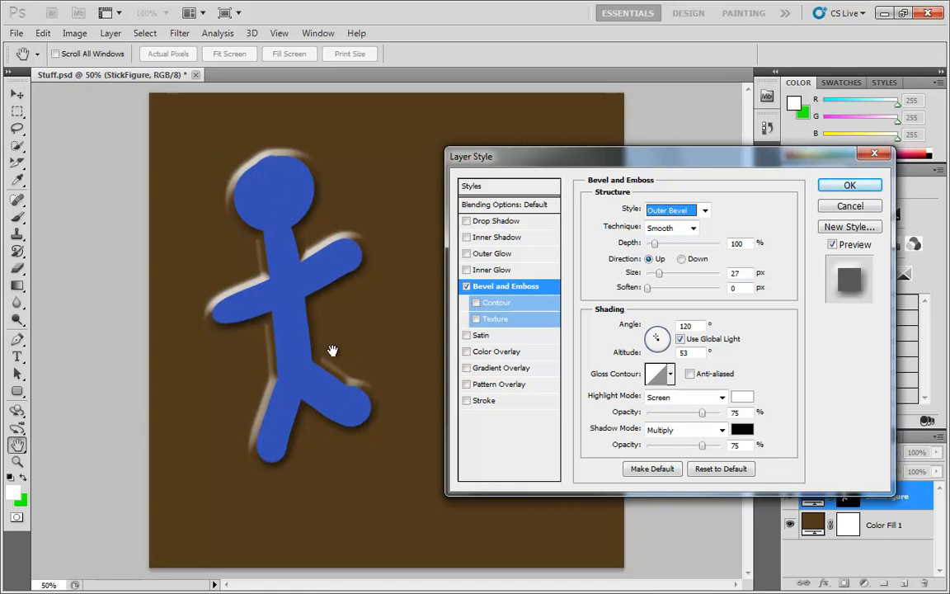
{"action": "left_click", "coordinate": [689, 212]}
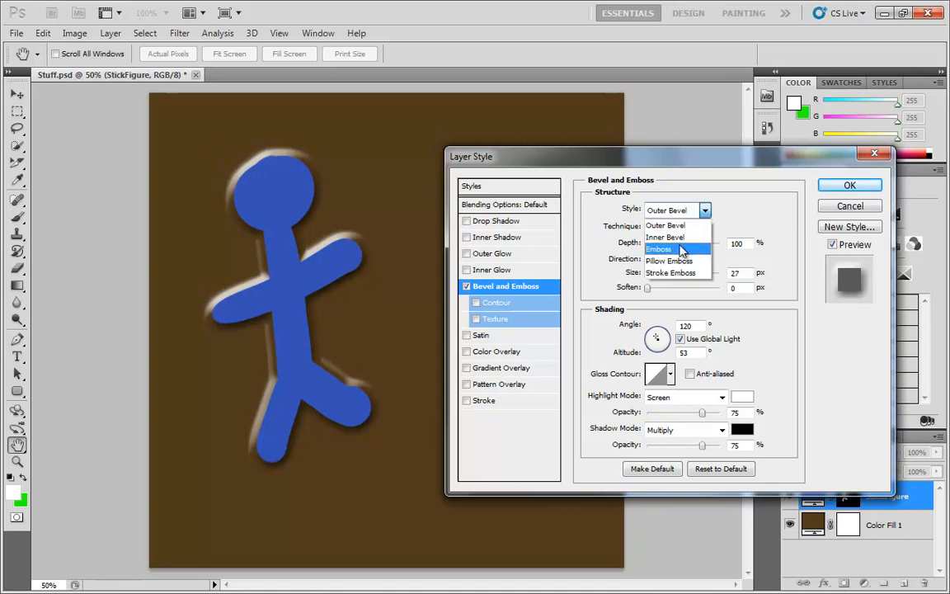
{"action": "left_click", "coordinate": [681, 250]}
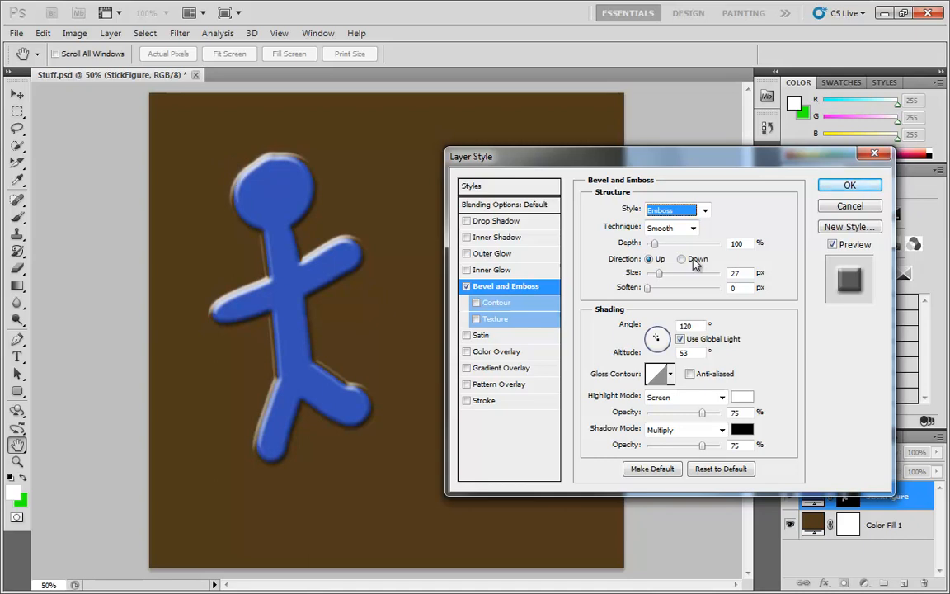
{"action": "left_click", "coordinate": [704, 211]}
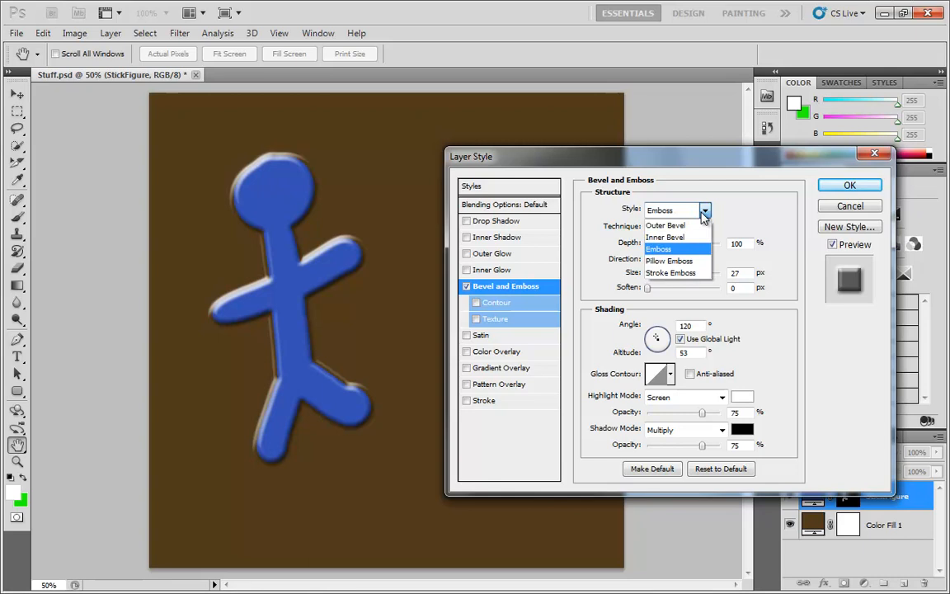
{"action": "left_click", "coordinate": [687, 220]}
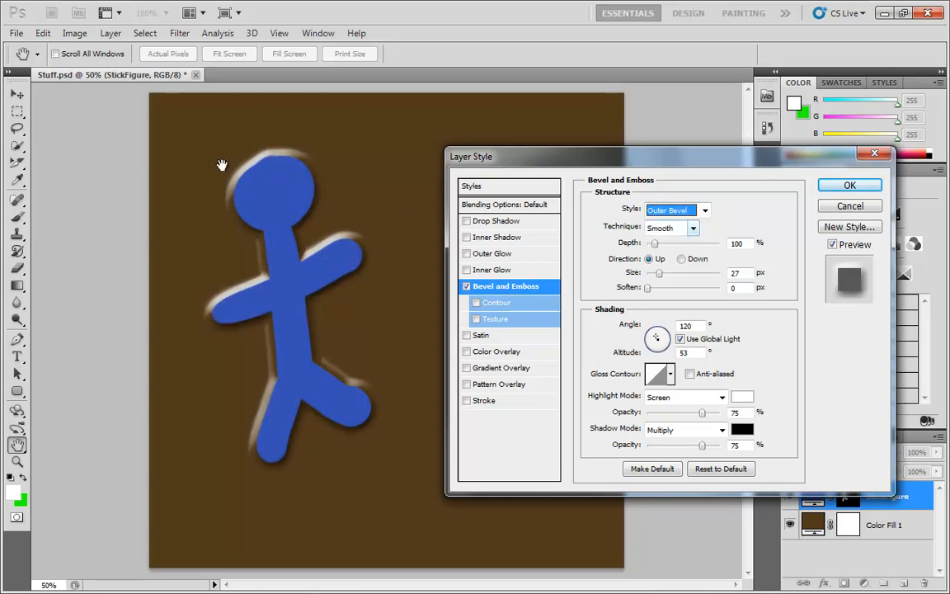
{"action": "left_click", "coordinate": [705, 210]}
{"action": "left_click", "coordinate": [689, 236]}
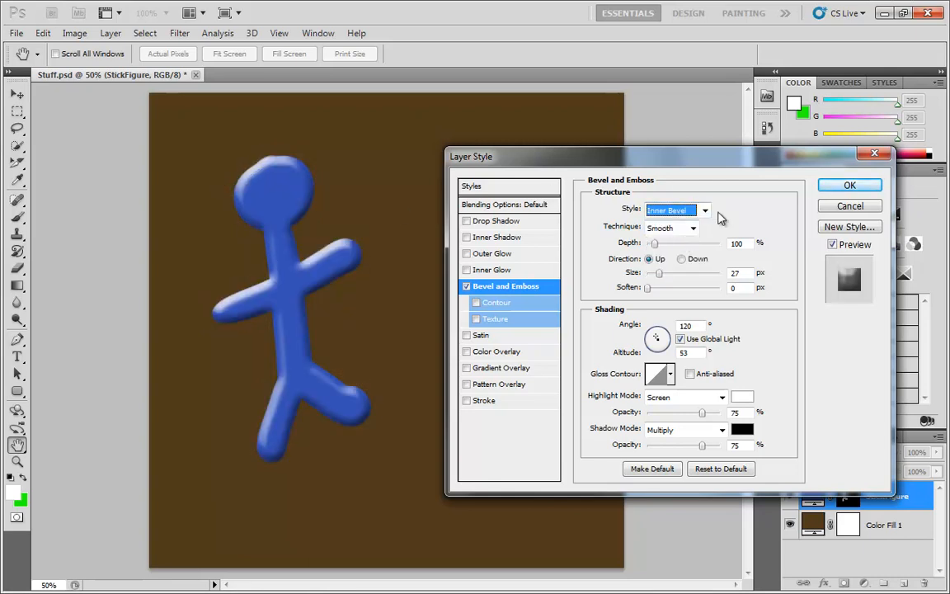
Try the Emboss, Pillow Emboss and Stroke Emboss bevel styles on the stick figure
{"action": "left_click", "coordinate": [705, 211]}
{"action": "left_click", "coordinate": [670, 250]}
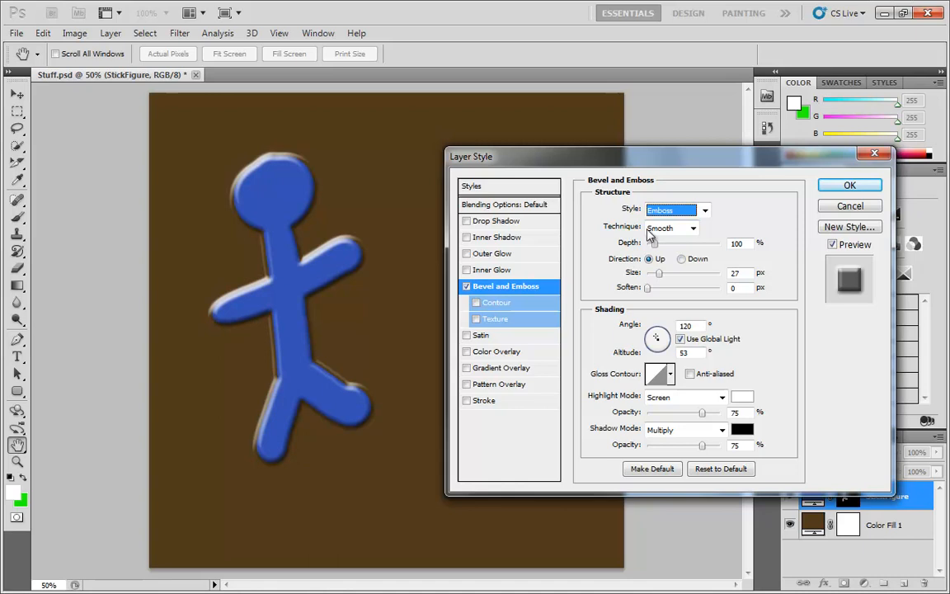
{"action": "left_click", "coordinate": [705, 210]}
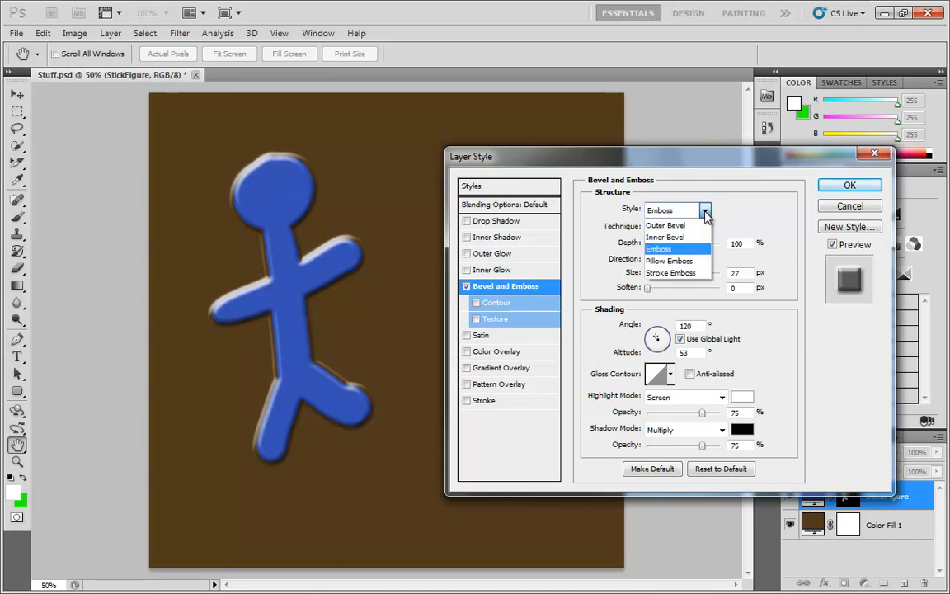
{"action": "left_click", "coordinate": [669, 261]}
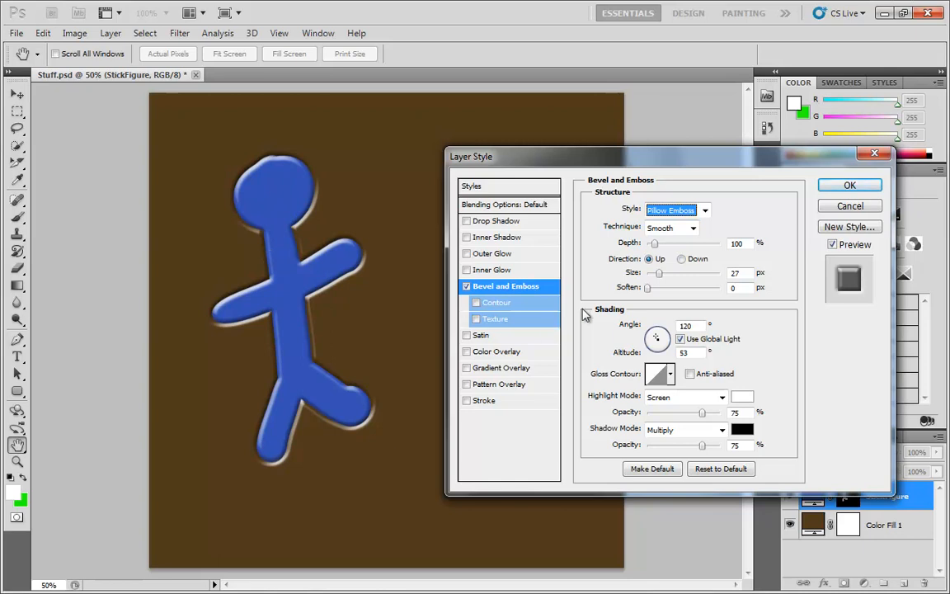
{"action": "left_click", "coordinate": [705, 211]}
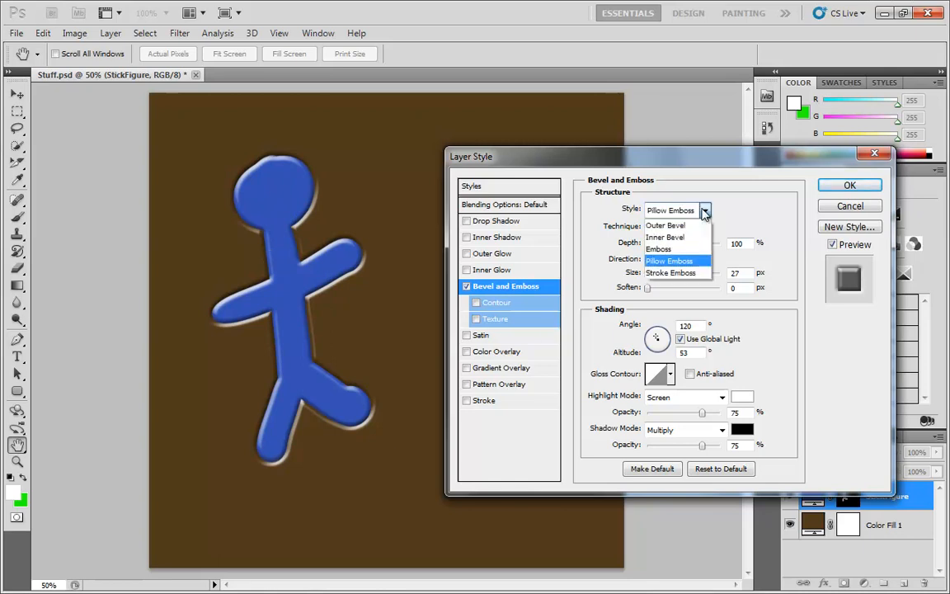
{"action": "left_click", "coordinate": [658, 273]}
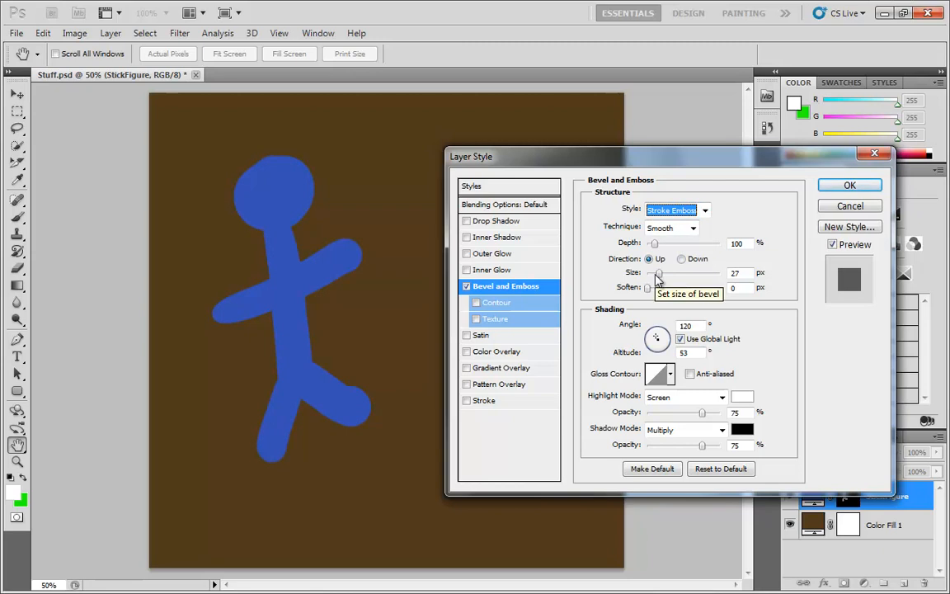
Try a 16 px black outside stroke on the stick figure, and turn the stroke off again
{"action": "left_click", "coordinate": [486, 400]}
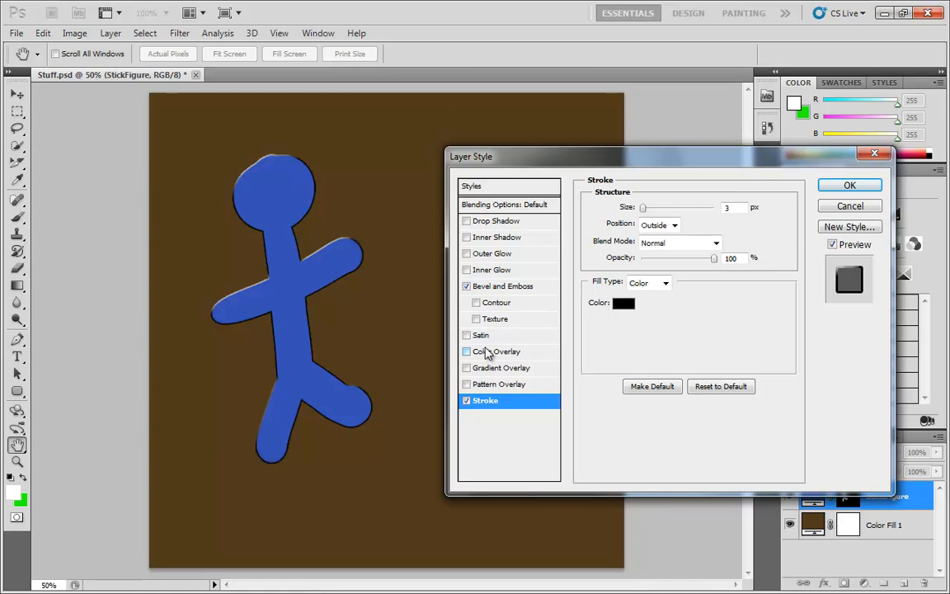
{"action": "left_click_drag", "start_coordinate": [646, 211], "coordinate": [651, 207]}
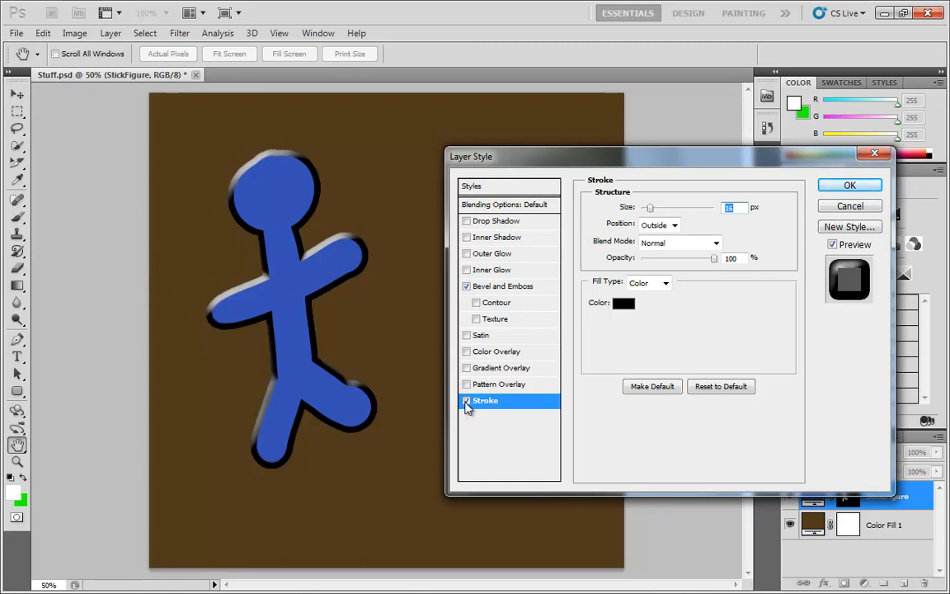
{"action": "left_click", "coordinate": [465, 400]}
Set the bevel style to Inner Bevel with the Chisel Hard technique, and apply the layer style to the stick figure
{"action": "left_click", "coordinate": [503, 285]}
{"action": "left_click", "coordinate": [683, 209]}
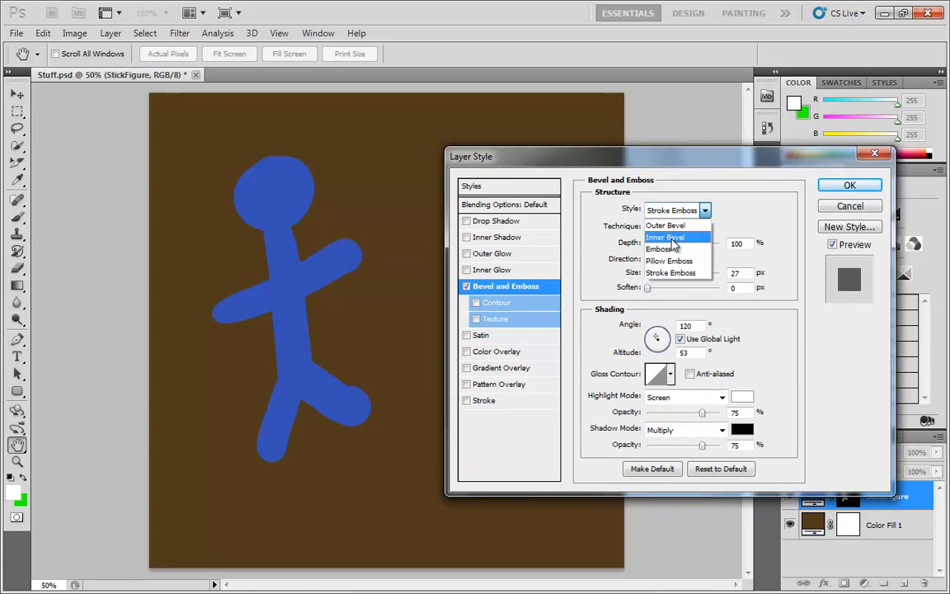
{"action": "left_click", "coordinate": [672, 239]}
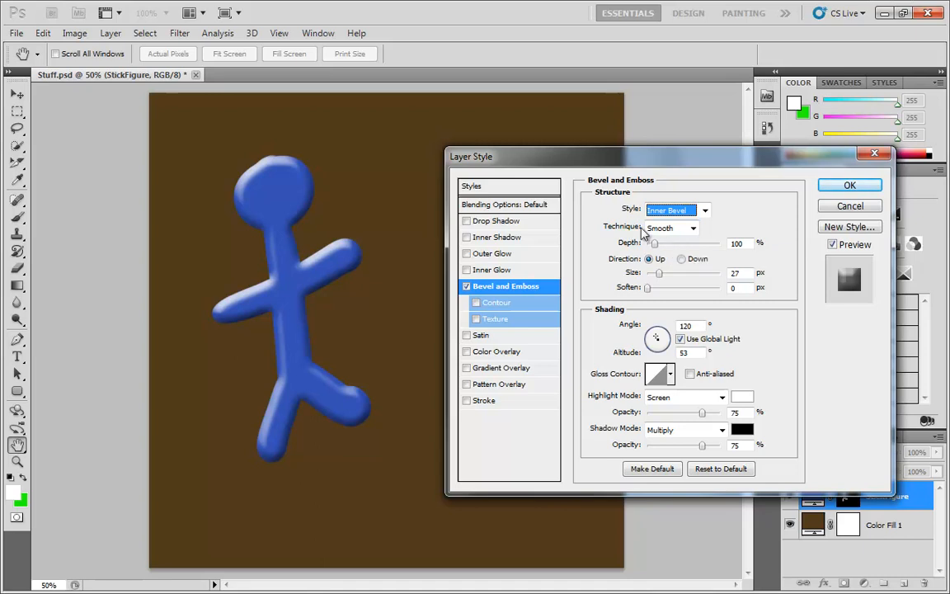
{"action": "left_click", "coordinate": [693, 230]}
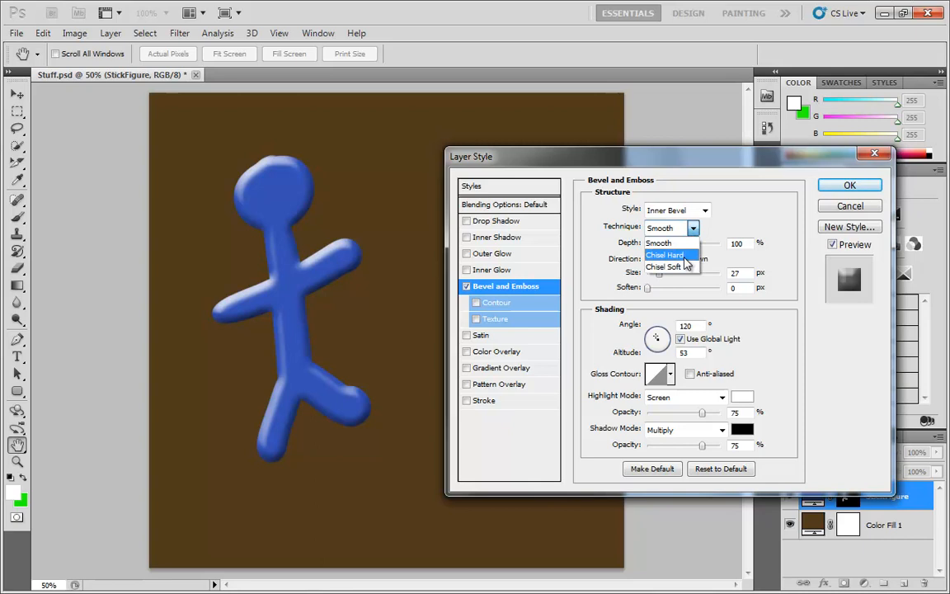
{"action": "left_click", "coordinate": [666, 254]}
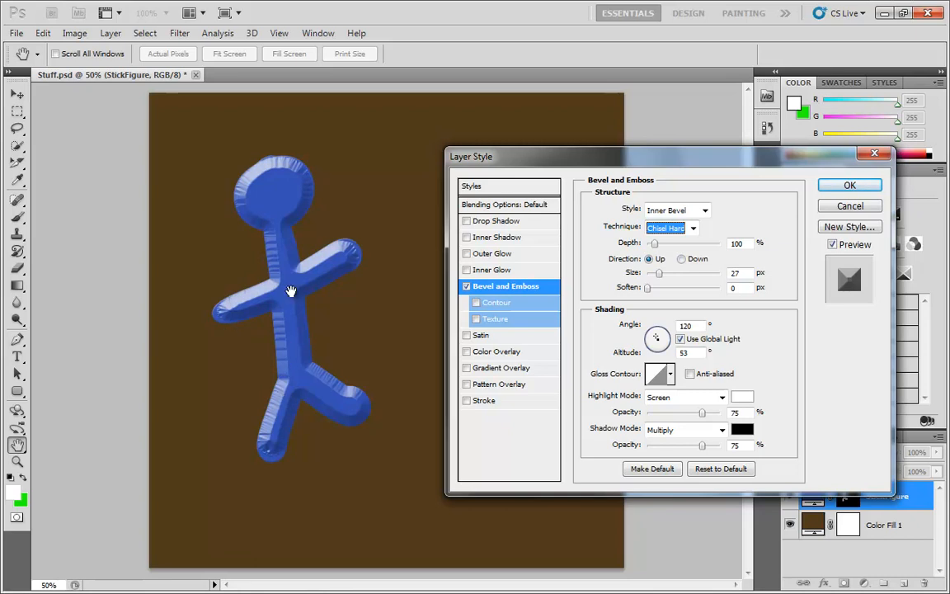
{"action": "left_click_drag", "start_coordinate": [511, 149], "coordinate": [632, 150]}
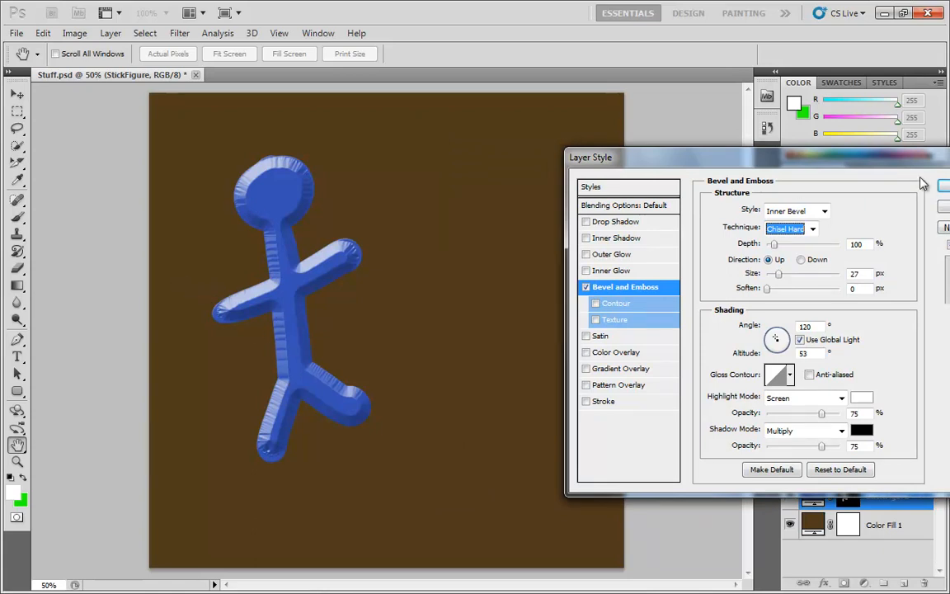
{"action": "left_click_drag", "start_coordinate": [816, 153], "coordinate": [595, 155]}
{"action": "left_click", "coordinate": [767, 193]}
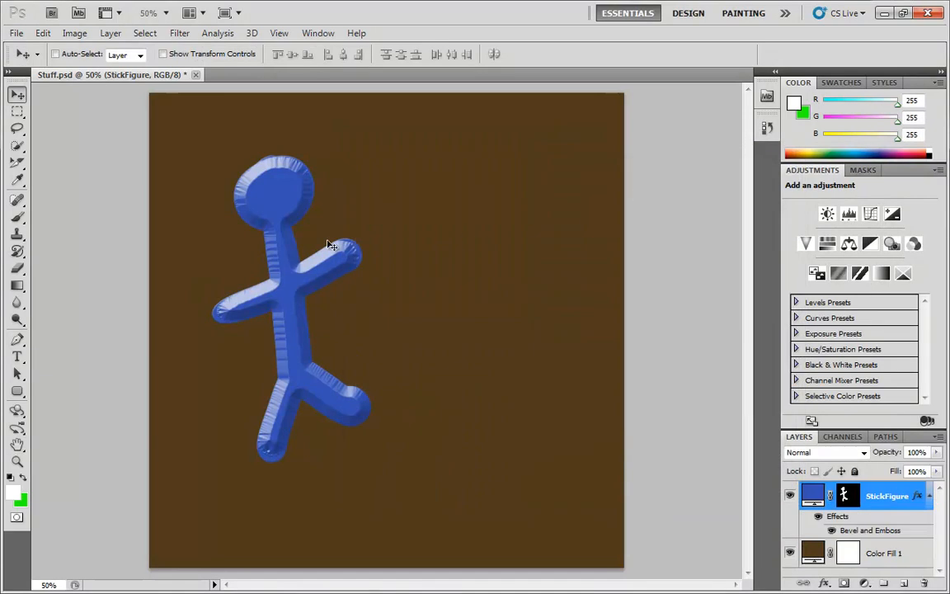
Add a bright blue letter Z in 60 pt Palatino Linotype beside the stick figure's head
{"action": "left_click", "coordinate": [17, 356]}
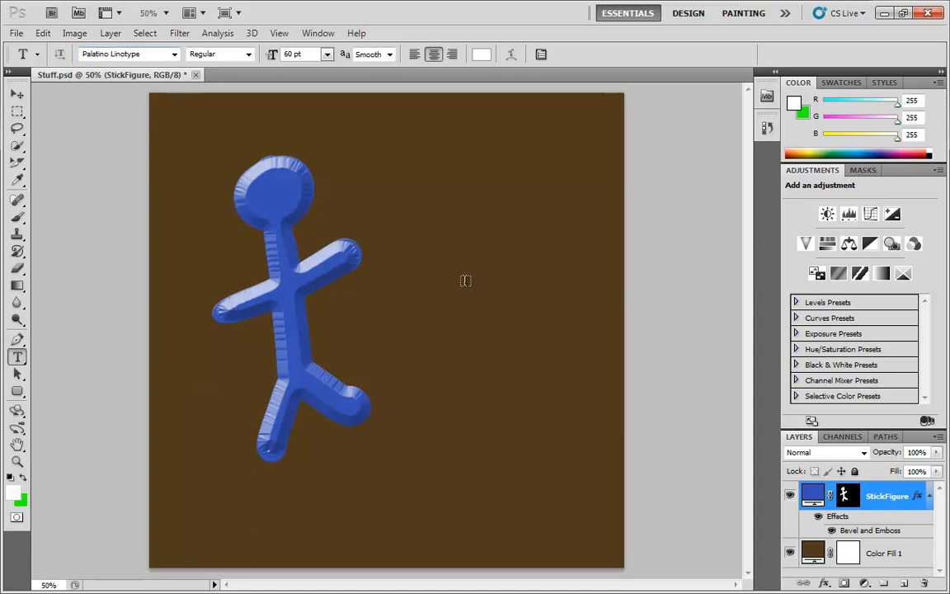
{"action": "left_click", "coordinate": [430, 236]}
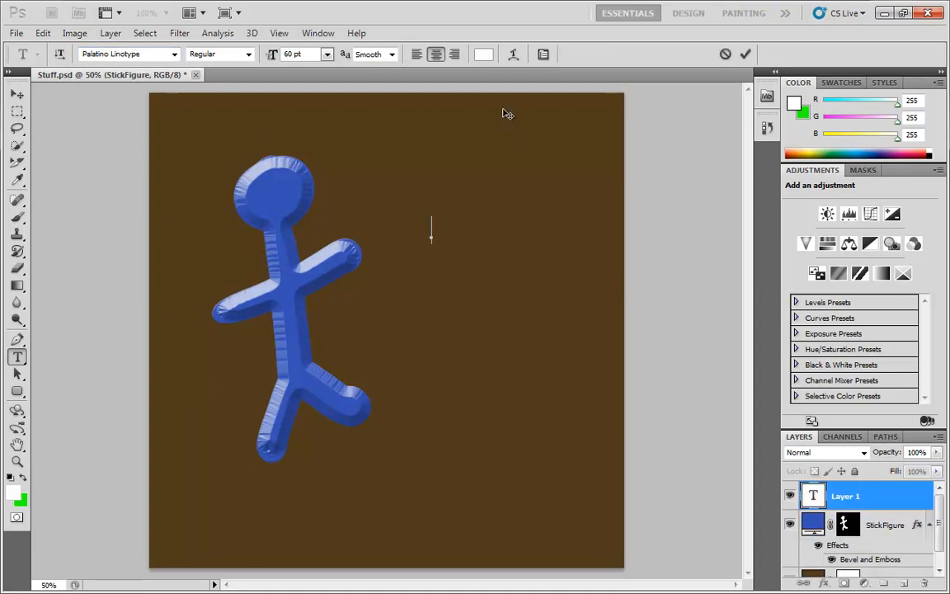
{"action": "left_click", "coordinate": [483, 54]}
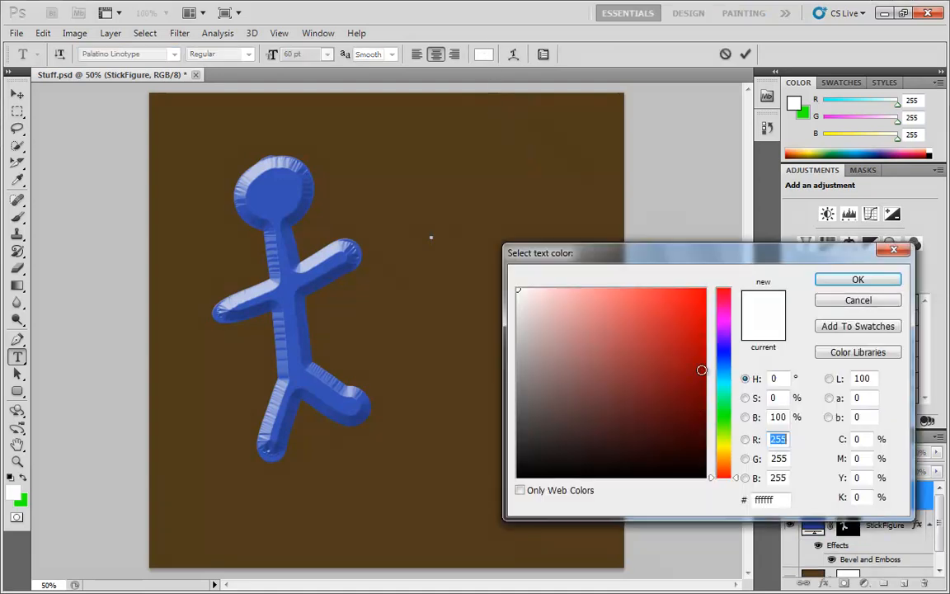
{"action": "left_click", "coordinate": [723, 367]}
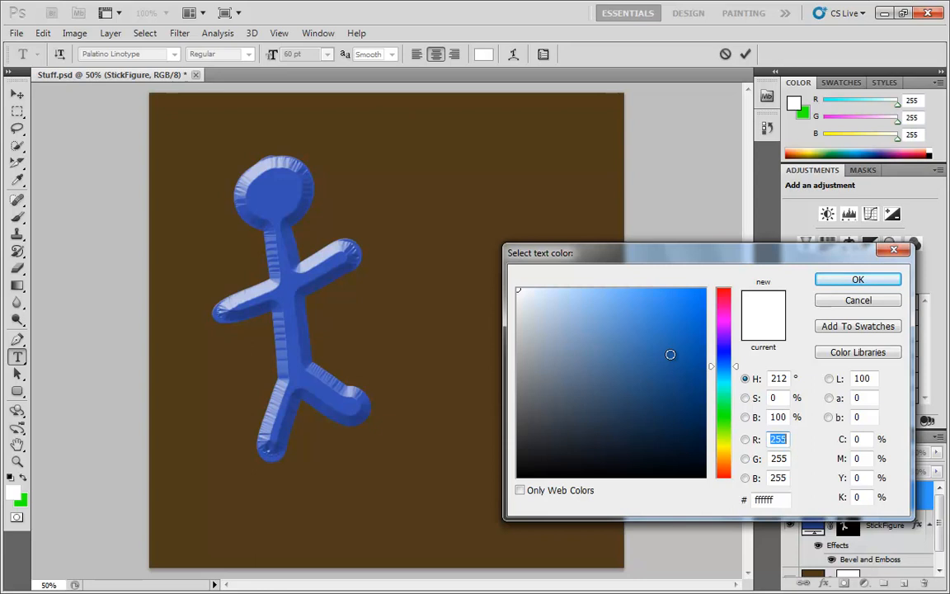
{"action": "left_click", "coordinate": [699, 311]}
{"action": "left_click", "coordinate": [838, 281]}
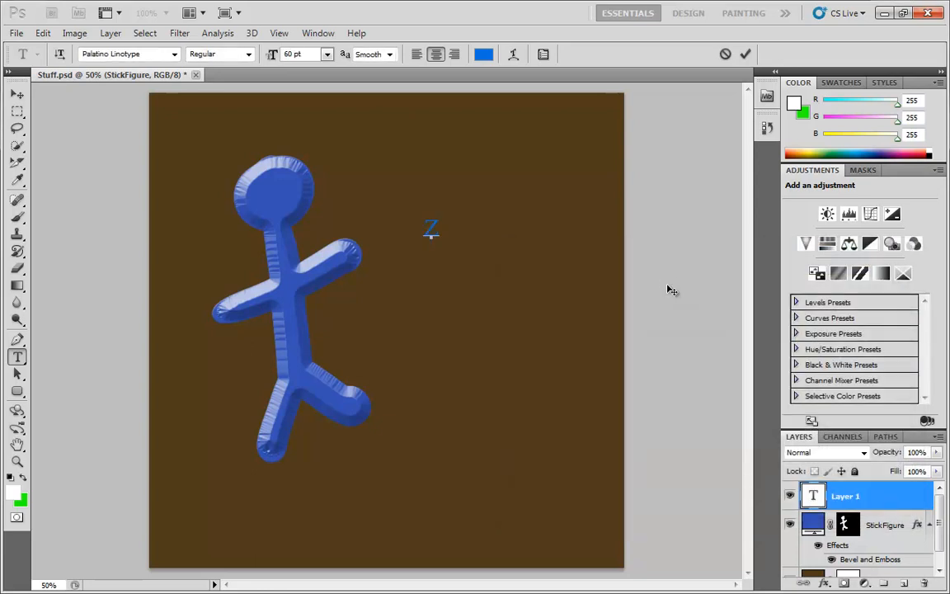
{"action": "key", "text": "ctrl+Return"}
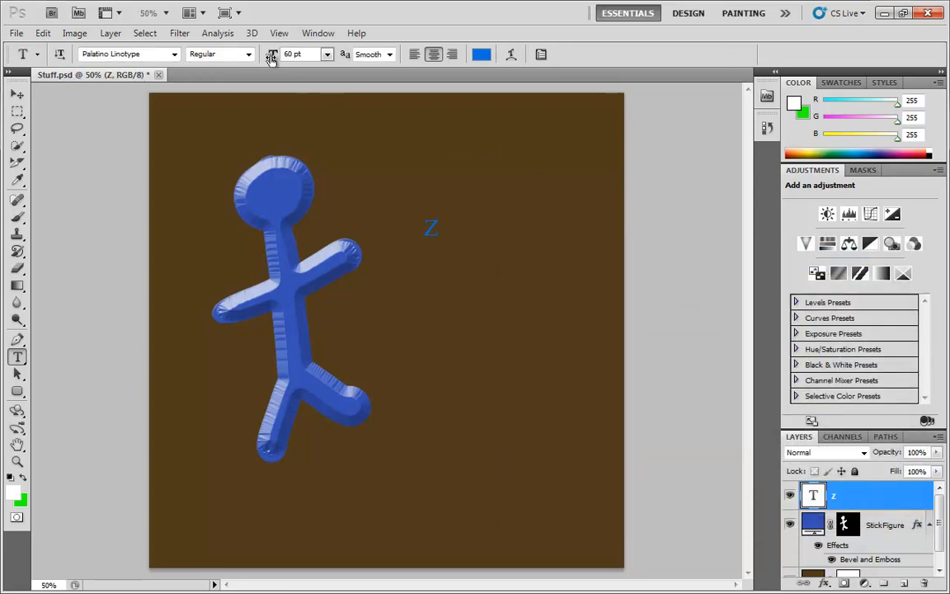
Enlarge the letter Z to several times its size and move it down beside the stick figure's torso
{"action": "left_click_drag", "start_coordinate": [271, 55], "coordinate": [414, 72]}
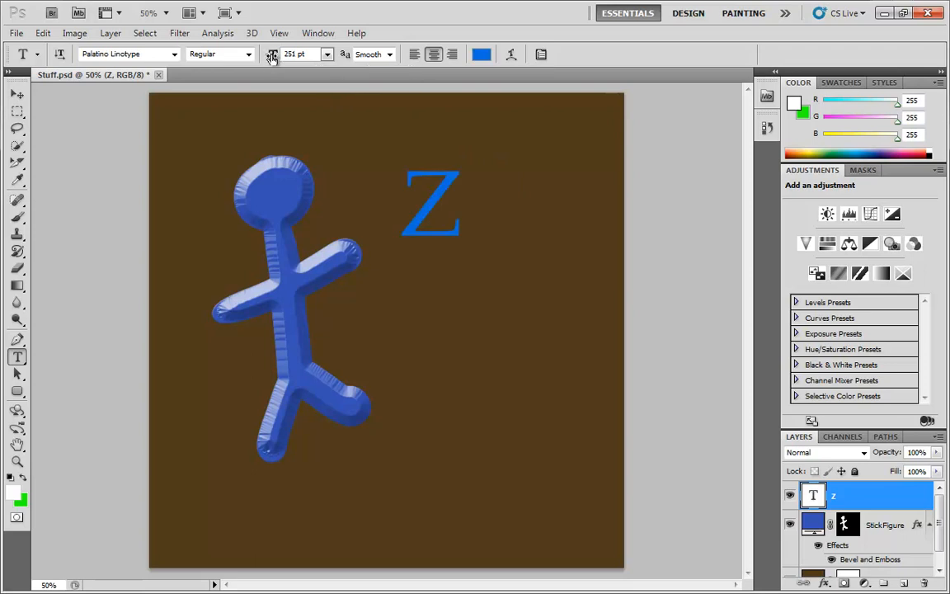
{"action": "left_click_drag", "start_coordinate": [272, 56], "coordinate": [338, 66]}
{"action": "left_click", "coordinate": [17, 94]}
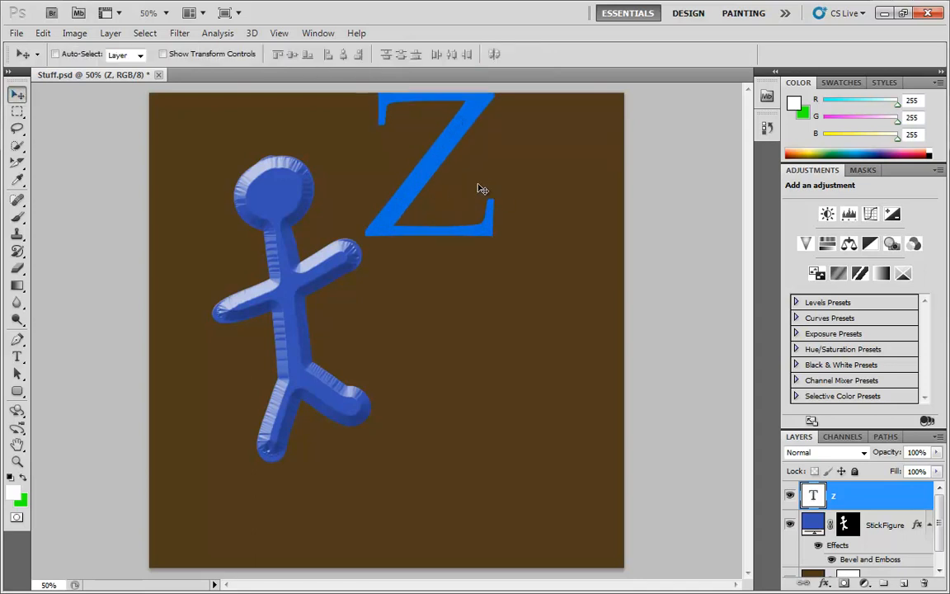
{"action": "left_click_drag", "start_coordinate": [482, 190], "coordinate": [501, 282]}
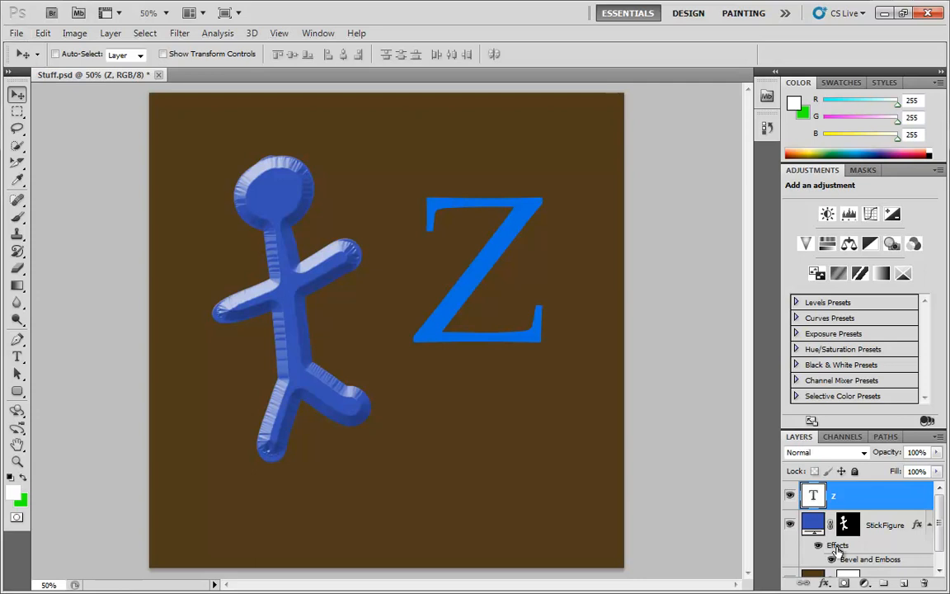
Copy the StickFigure layer's effects onto the Z text layer, and delete that text layer
{"action": "left_click_drag", "start_coordinate": [834, 545], "coordinate": [863, 496]}
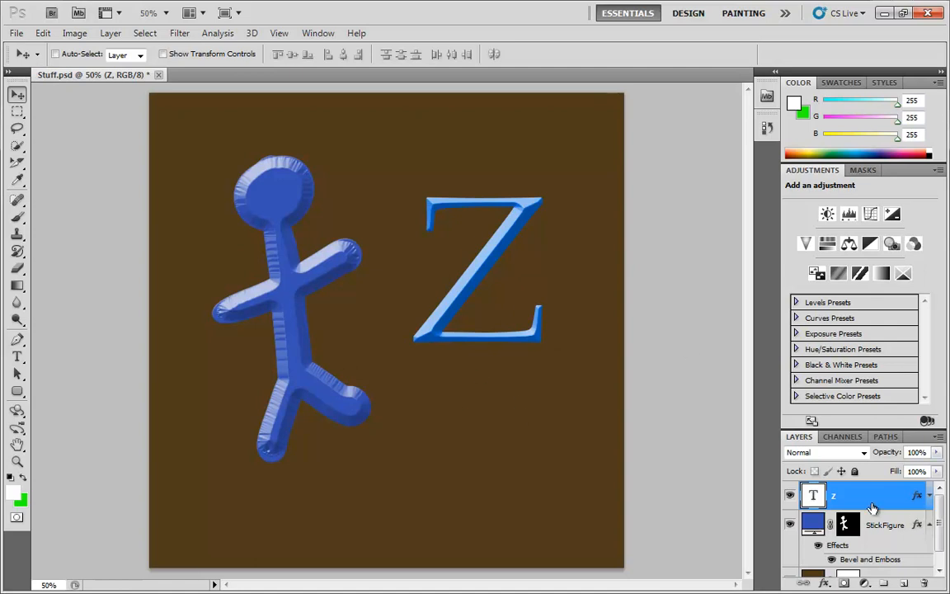
{"action": "left_click_drag", "start_coordinate": [825, 494], "coordinate": [925, 582]}
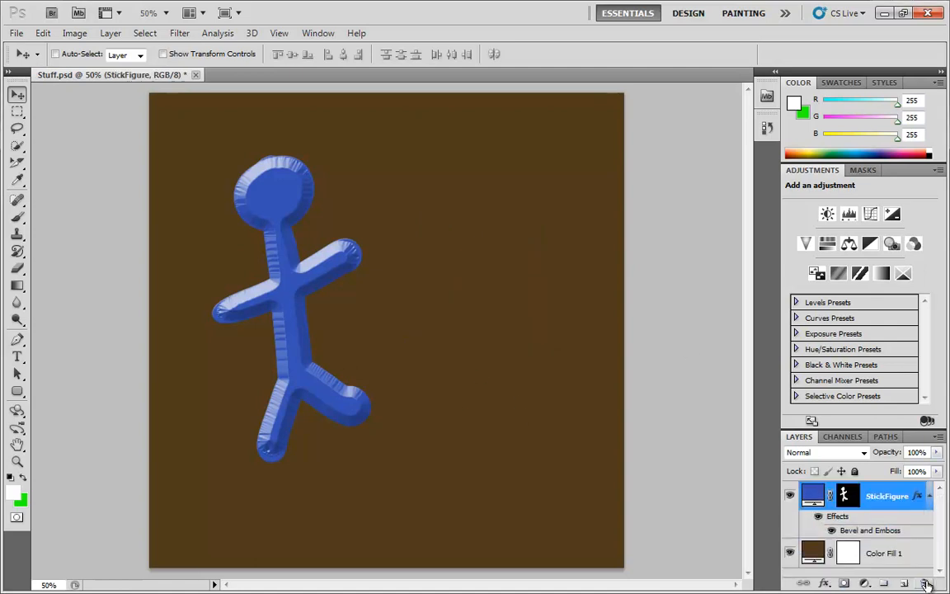
Reopen the StickFigure layer's Bevel and Emboss settings, try the Chisel Soft technique, and set the technique to Smooth
{"action": "double_click", "coordinate": [883, 534]}
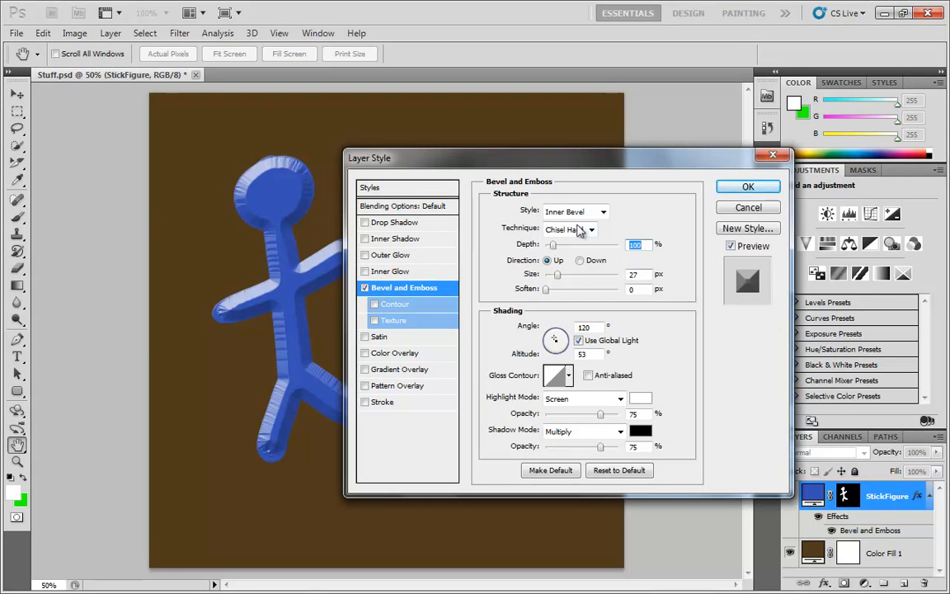
{"action": "left_click_drag", "start_coordinate": [542, 159], "coordinate": [630, 158]}
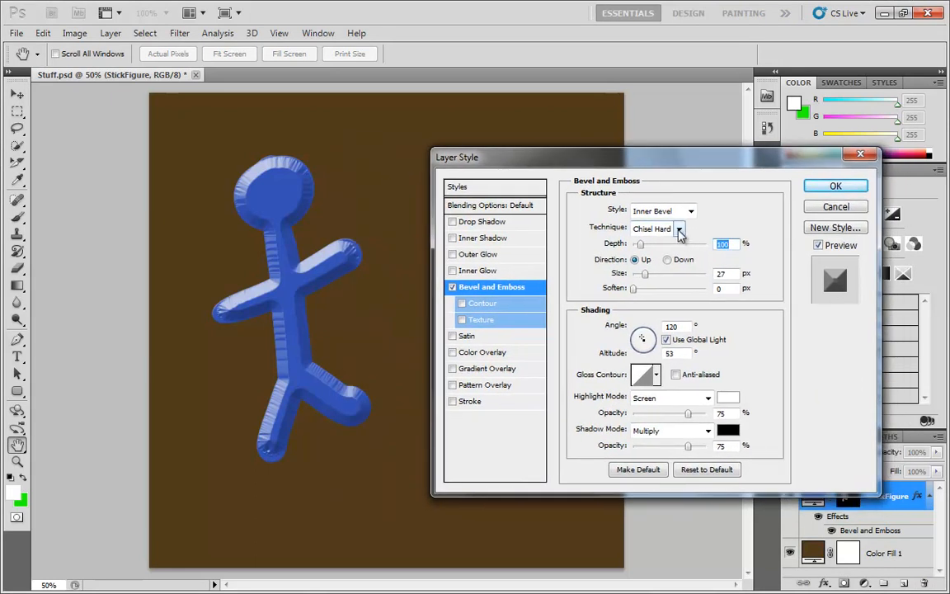
{"action": "left_click", "coordinate": [679, 233]}
{"action": "left_click", "coordinate": [666, 268]}
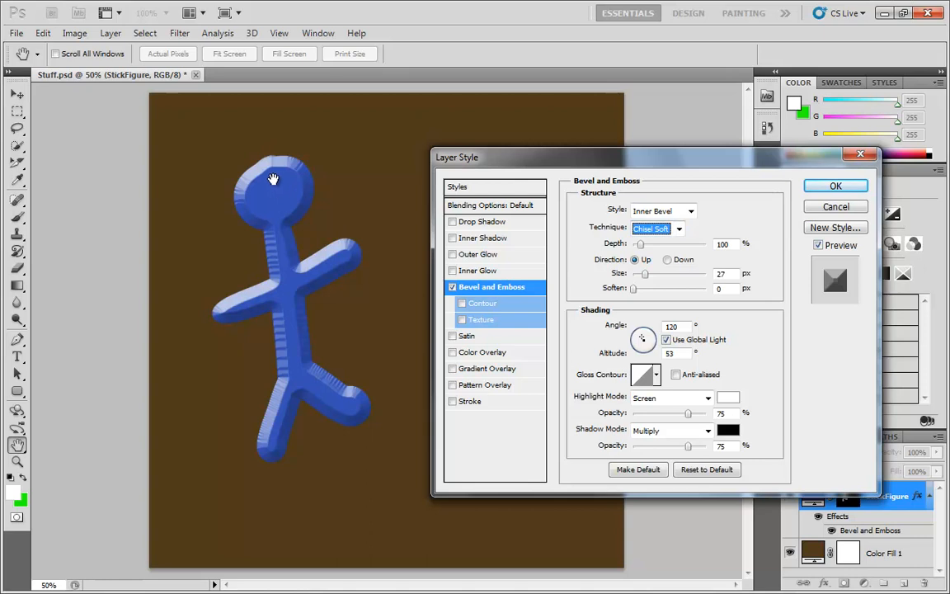
{"action": "left_click", "coordinate": [656, 231]}
{"action": "left_click", "coordinate": [658, 245]}
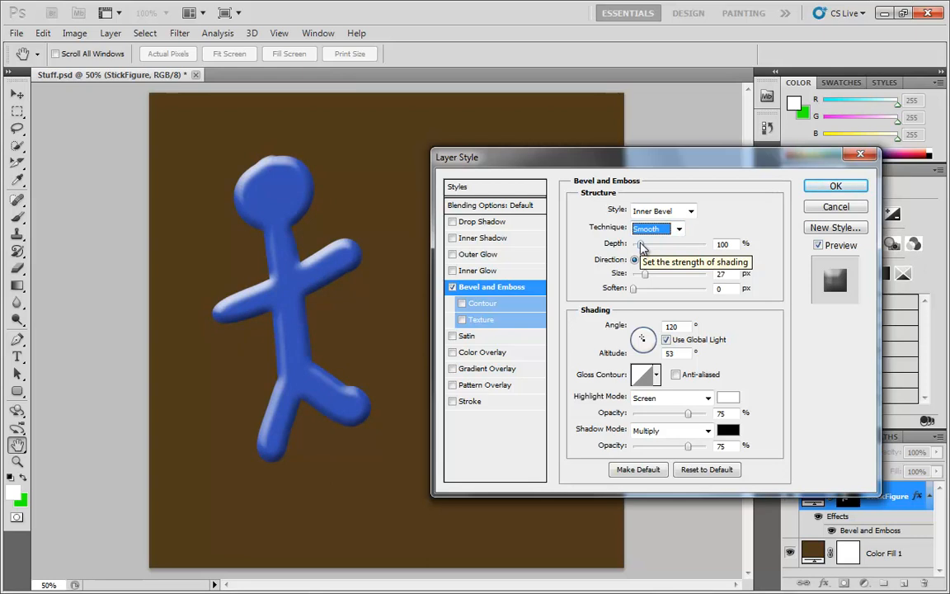
Compare bevel depths of 32% and 1000% on the stick figure, and settle on a depth of 256%
{"action": "left_click_drag", "start_coordinate": [642, 247], "coordinate": [637, 251]}
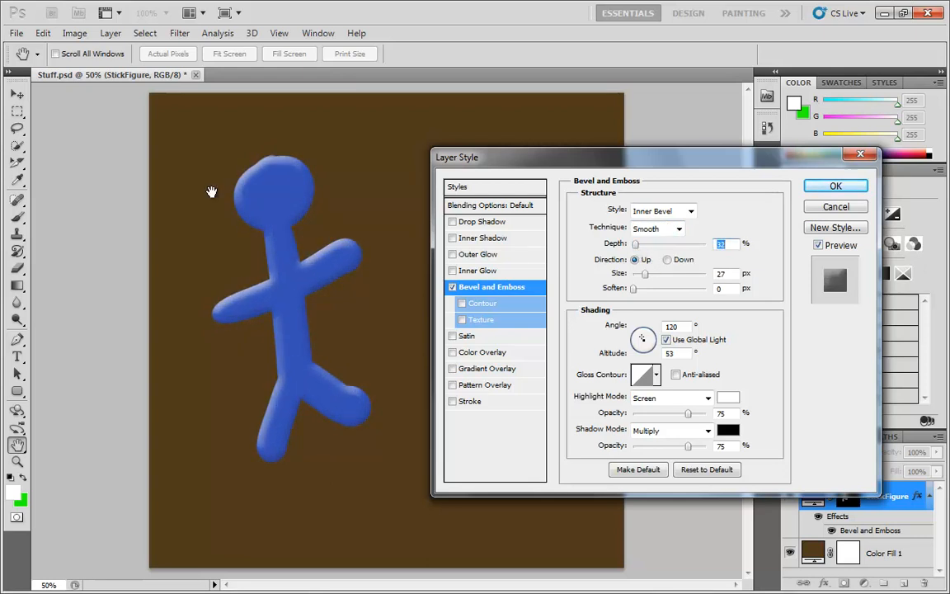
{"action": "left_click_drag", "start_coordinate": [635, 245], "coordinate": [708, 246]}
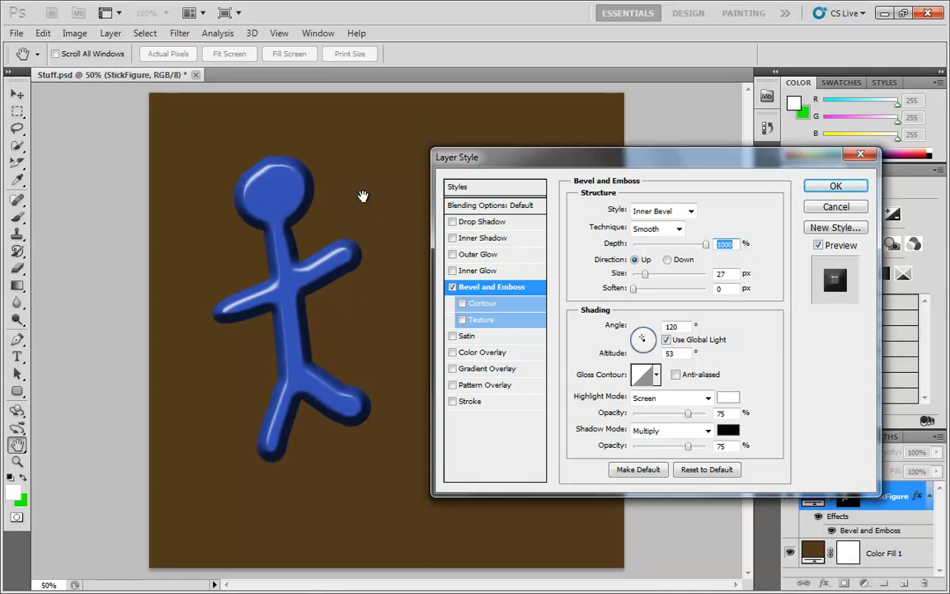
{"action": "left_click_drag", "start_coordinate": [687, 246], "coordinate": [652, 242]}
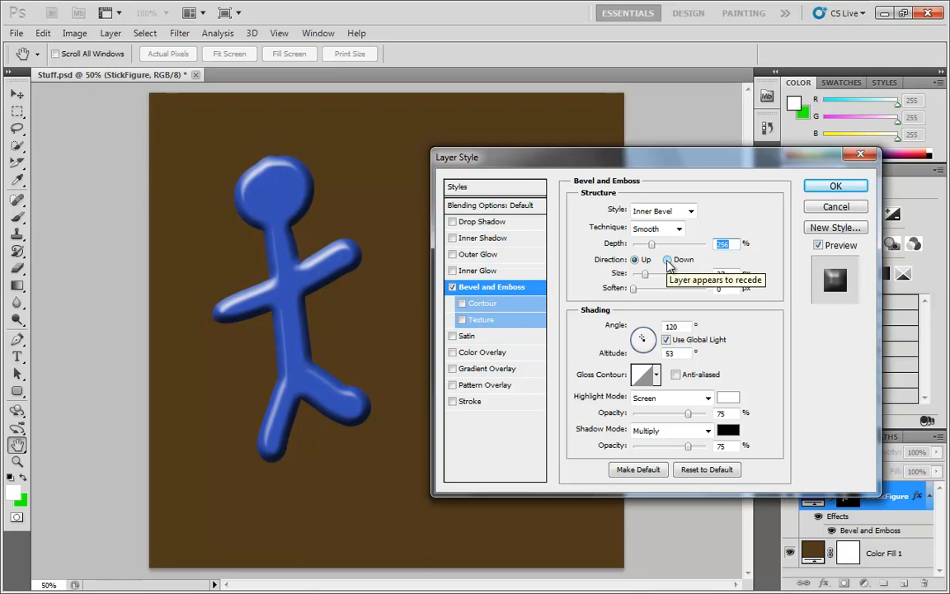
Switch the bevel direction between Down and Up to compare the shading on the stick figure, finishing on Up
{"action": "left_click", "coordinate": [668, 260]}
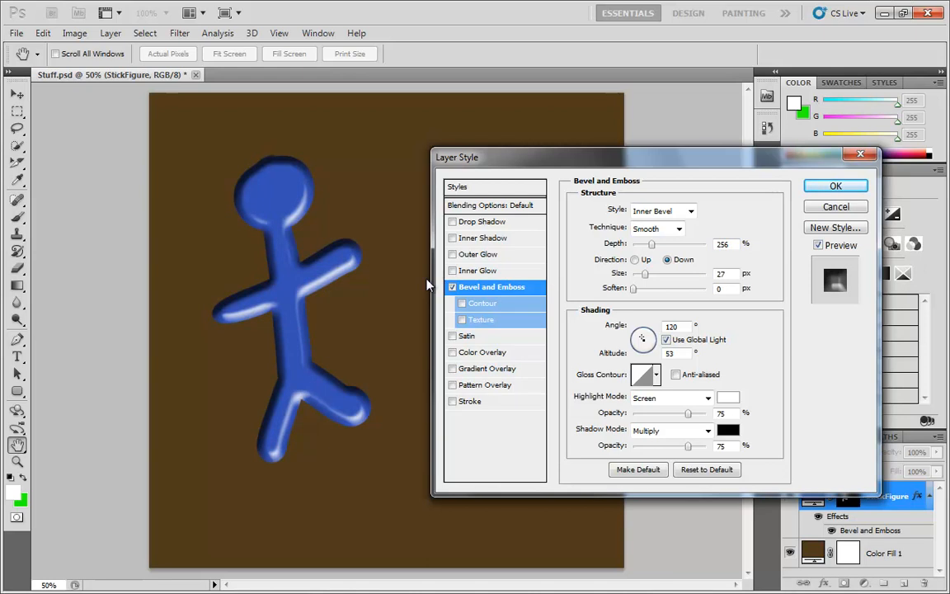
{"action": "left_click", "coordinate": [638, 261]}
{"action": "left_click", "coordinate": [668, 260]}
{"action": "left_click", "coordinate": [635, 259]}
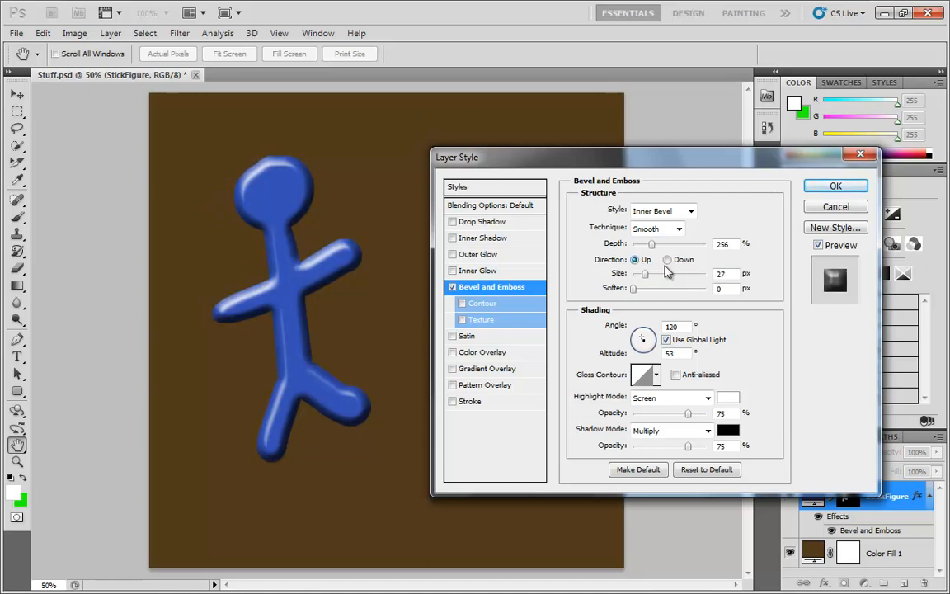
{"action": "left_click", "coordinate": [671, 260]}
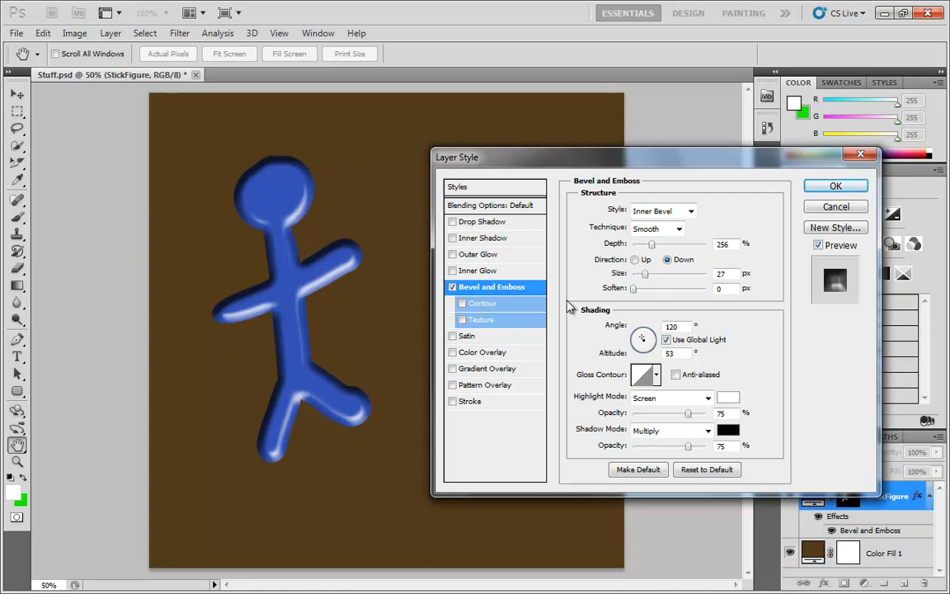
{"action": "left_click", "coordinate": [635, 260]}
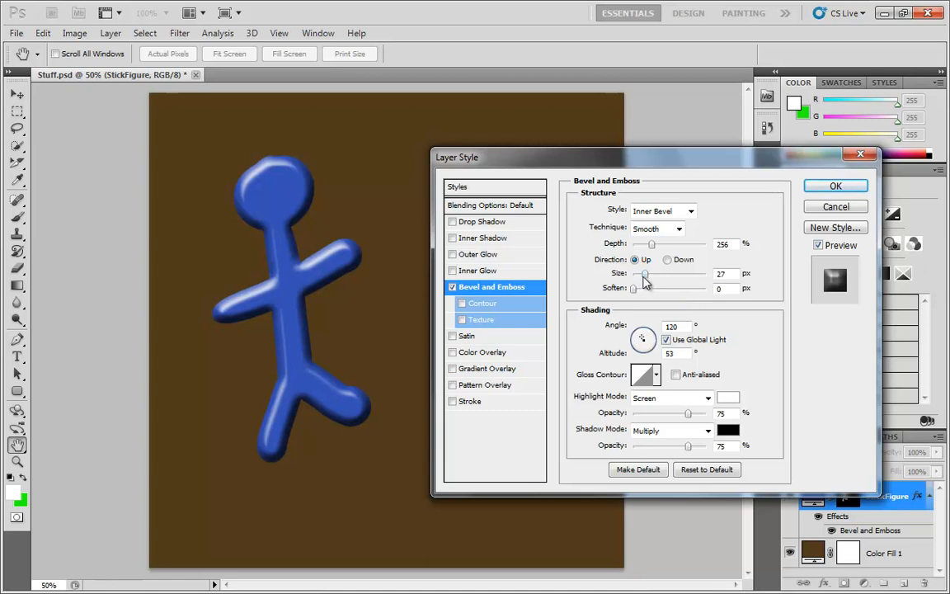
Try out the bevel size, and the softening with Chisel Soft, finishing with Size 27 px, Soften 0 px and the Smooth technique
{"action": "mouse_move", "coordinate": [645, 275]}
{"action": "left_mouse_down"}
{"action": "mouse_move", "coordinate": [639, 281]}
{"action": "mouse_move", "coordinate": [646, 275]}
{"action": "left_mouse_up"}
{"action": "left_click", "coordinate": [660, 229]}
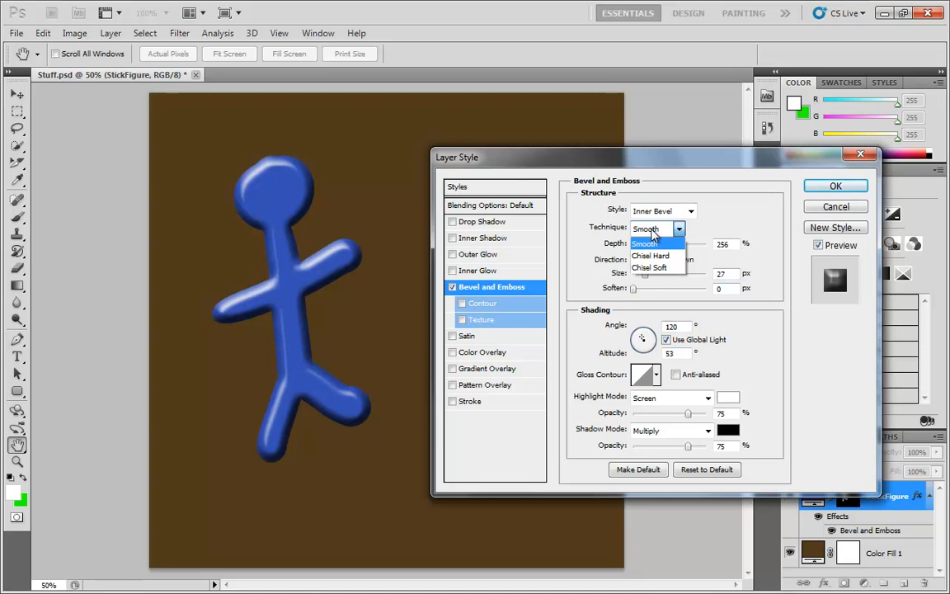
{"action": "left_click", "coordinate": [649, 268]}
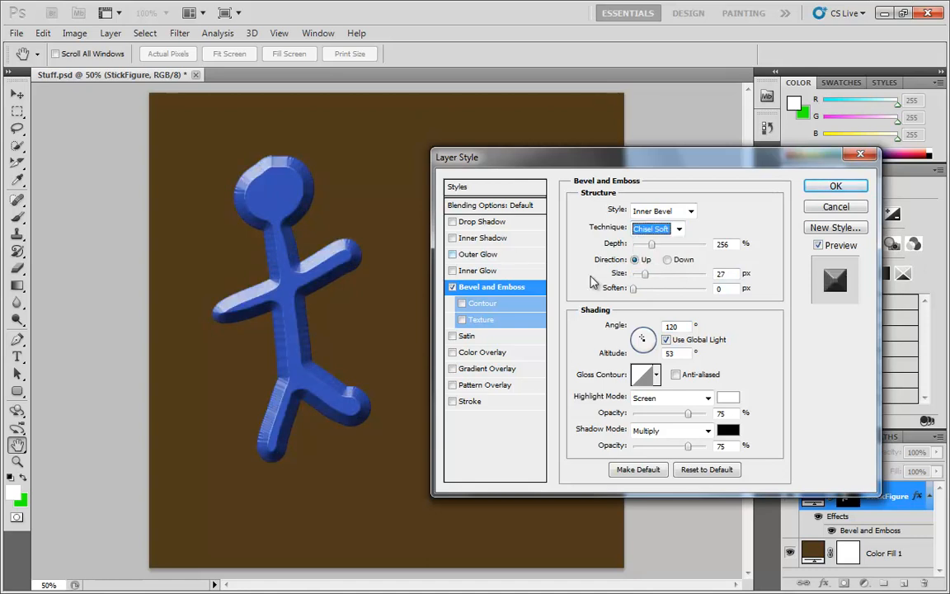
{"action": "left_click_drag", "start_coordinate": [633, 291], "coordinate": [682, 295]}
{"action": "left_click_drag", "start_coordinate": [694, 295], "coordinate": [613, 292]}
{"action": "left_click", "coordinate": [662, 230]}
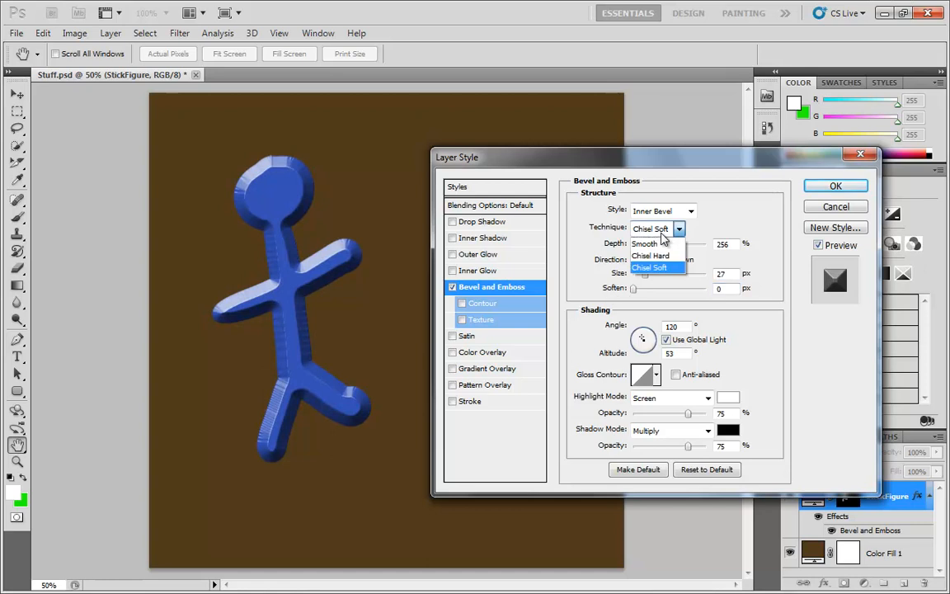
{"action": "left_click", "coordinate": [656, 244]}
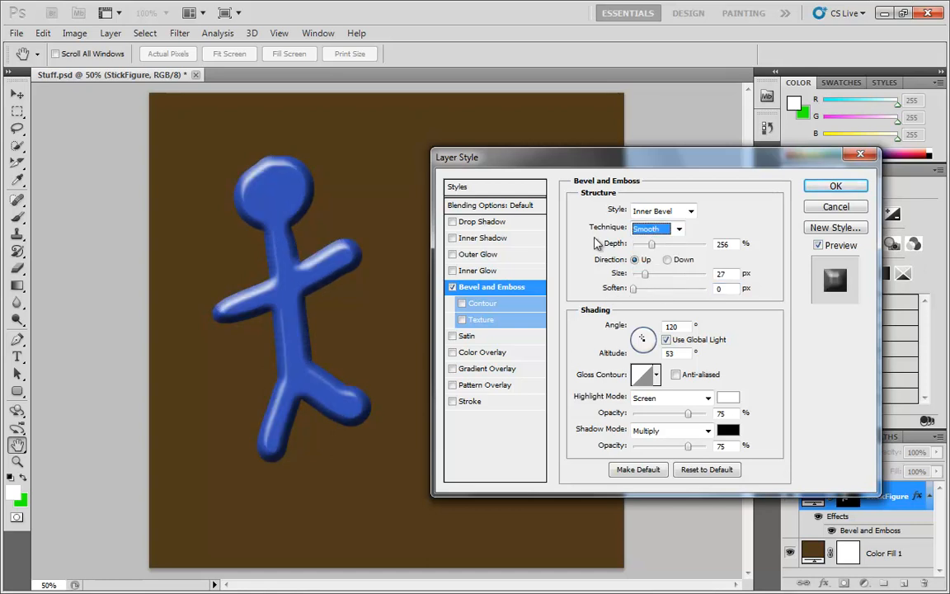